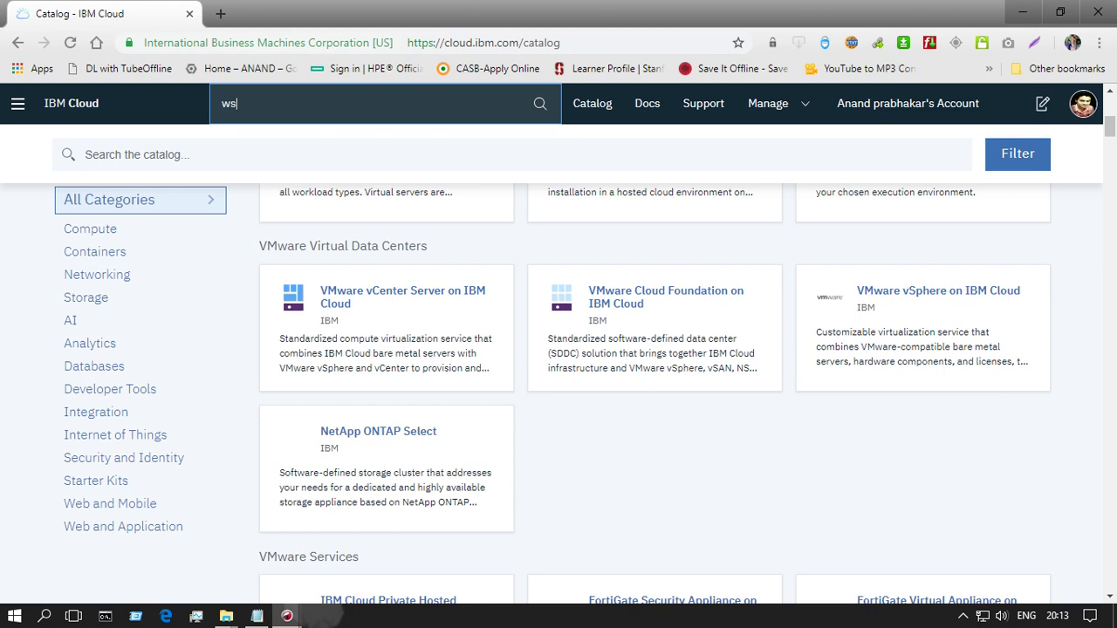
Find the Watson Studio-ap service by searching for "watson" and launch Watson Studio from it.
{"action": "key", "text": "BackSpace"}
{"action": "type", "text": "ats"}
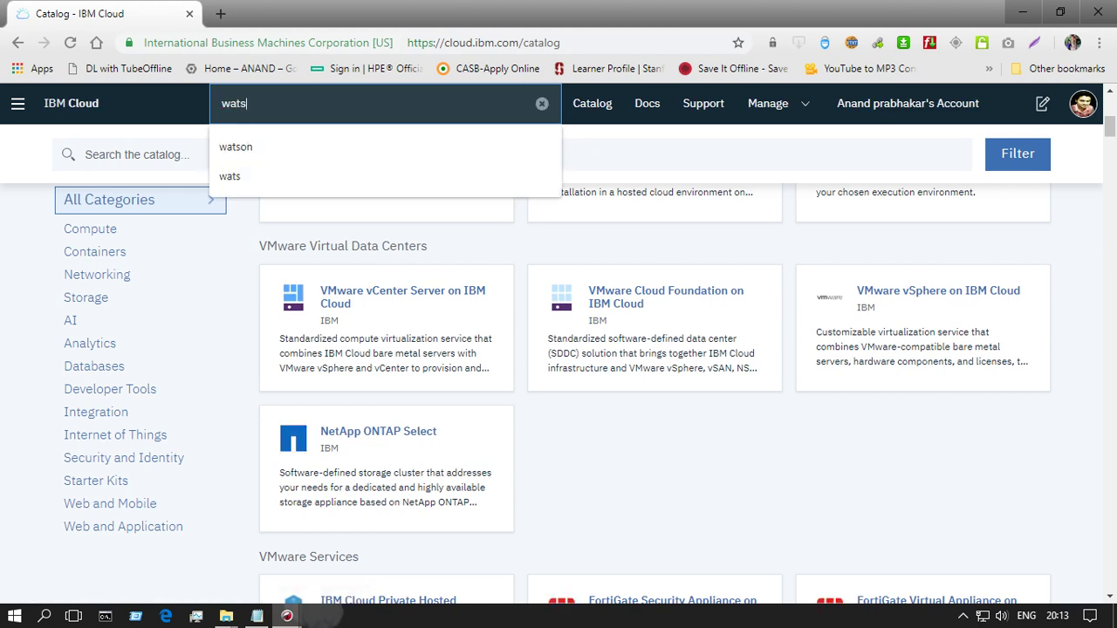
{"action": "key", "text": "Down"}
{"action": "key", "text": "Return"}
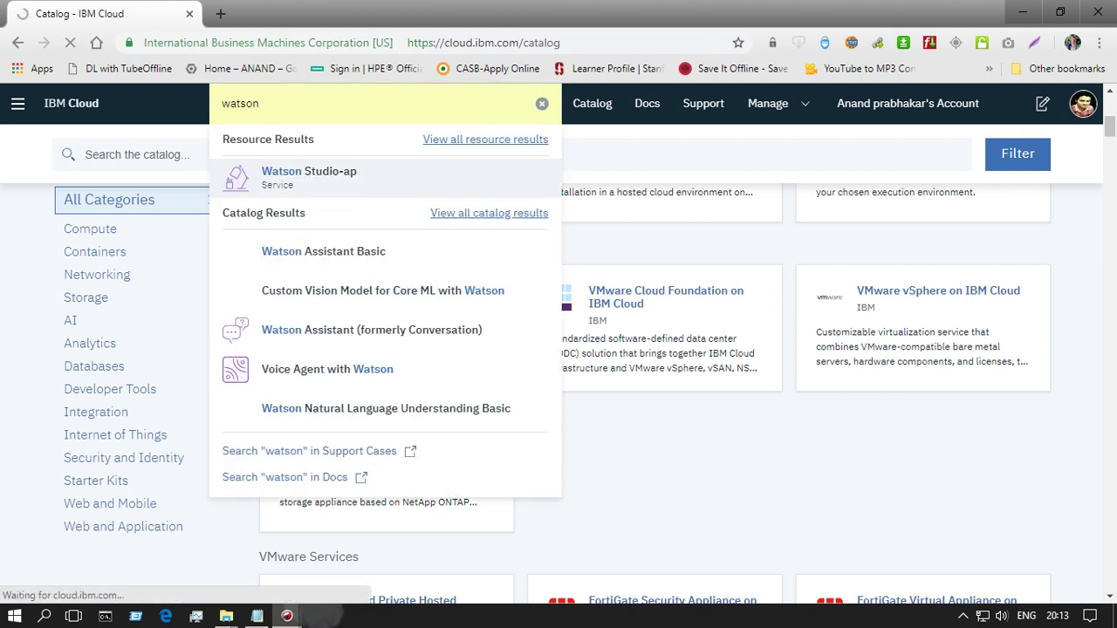
{"action": "left_click", "coordinate": [308, 173]}
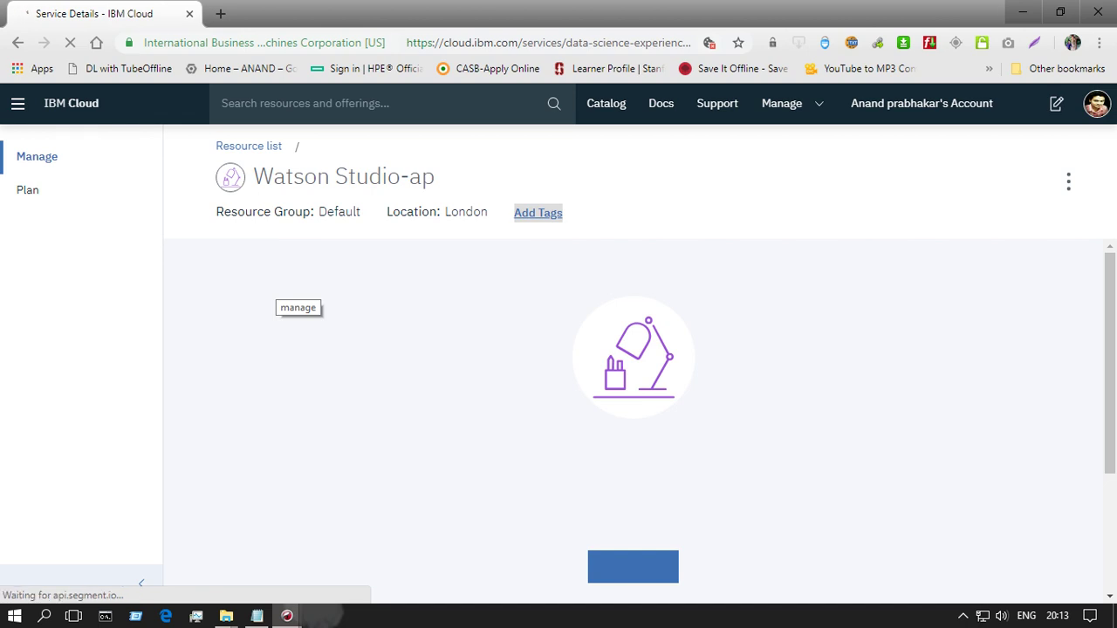
{"action": "left_click", "coordinate": [632, 567]}
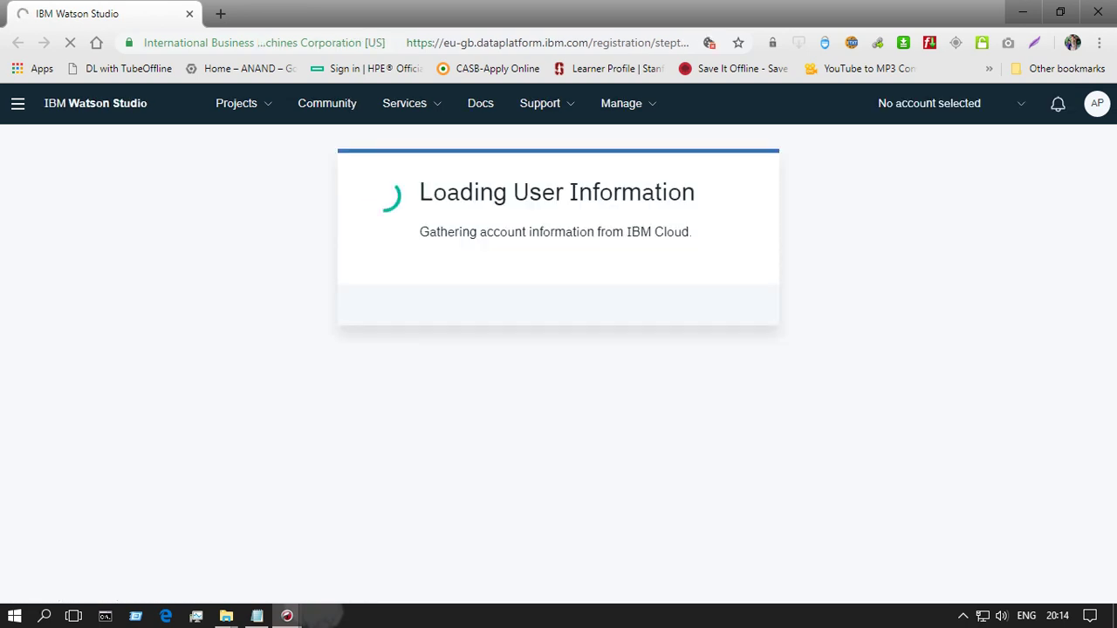
{"action": "left_click_drag", "start_coordinate": [696, 233], "coordinate": [417, 194]}
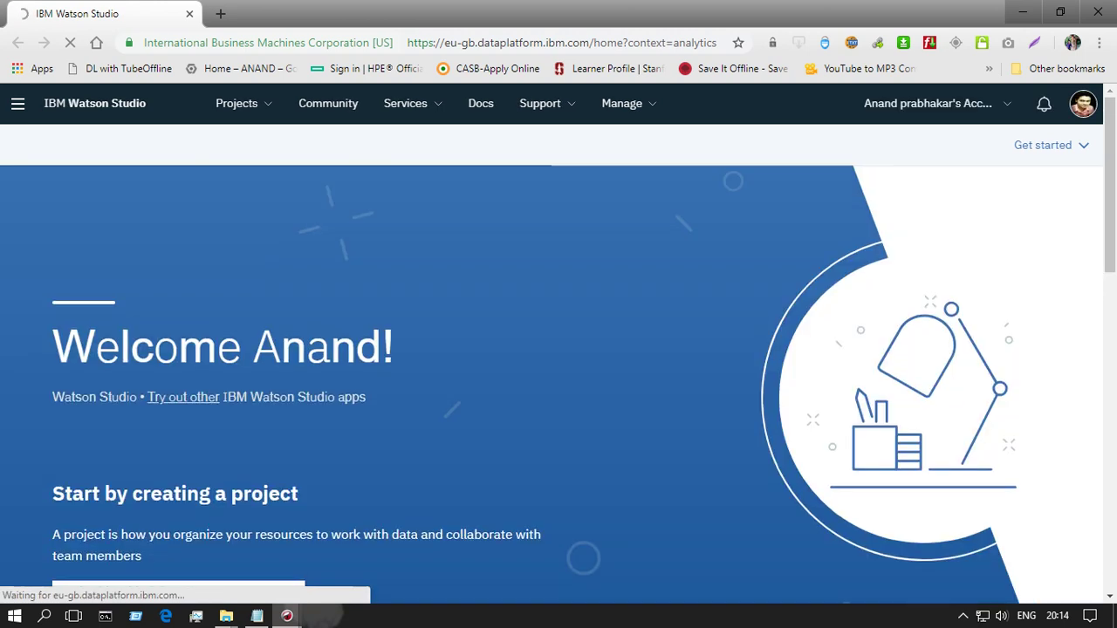
Start a new project with the Data Science project starter.
{"action": "scroll", "coordinate": [558, 384], "scroll_direction": "down", "scroll_amount": 5}
{"action": "scroll", "coordinate": [558, 383], "scroll_direction": "down", "scroll_amount": 4}
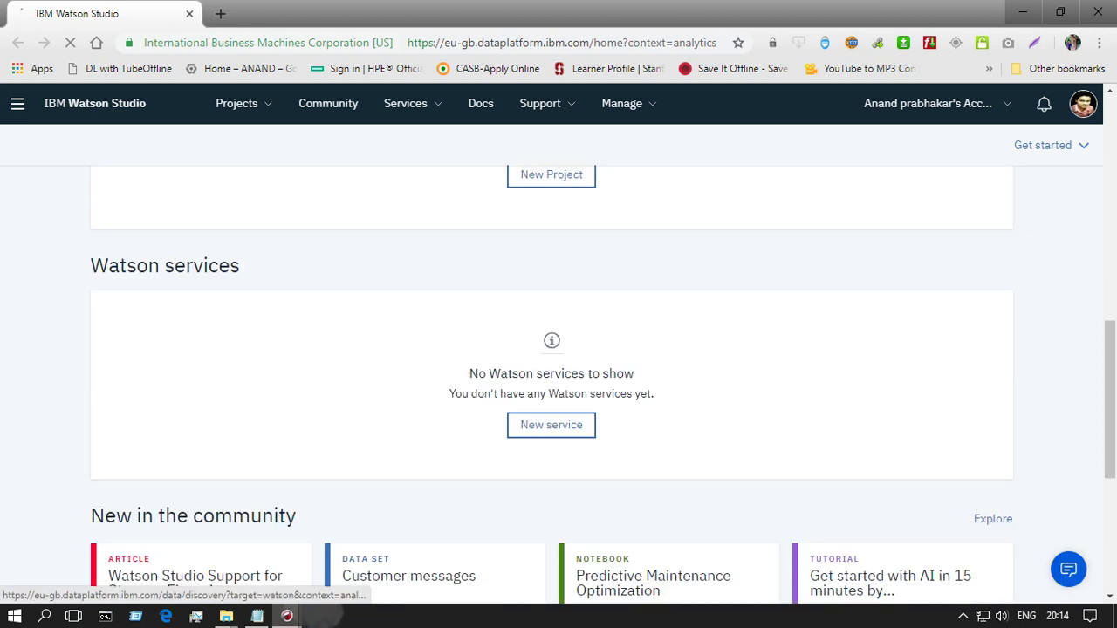
{"action": "scroll", "coordinate": [558, 384], "scroll_direction": "up", "scroll_amount": 5}
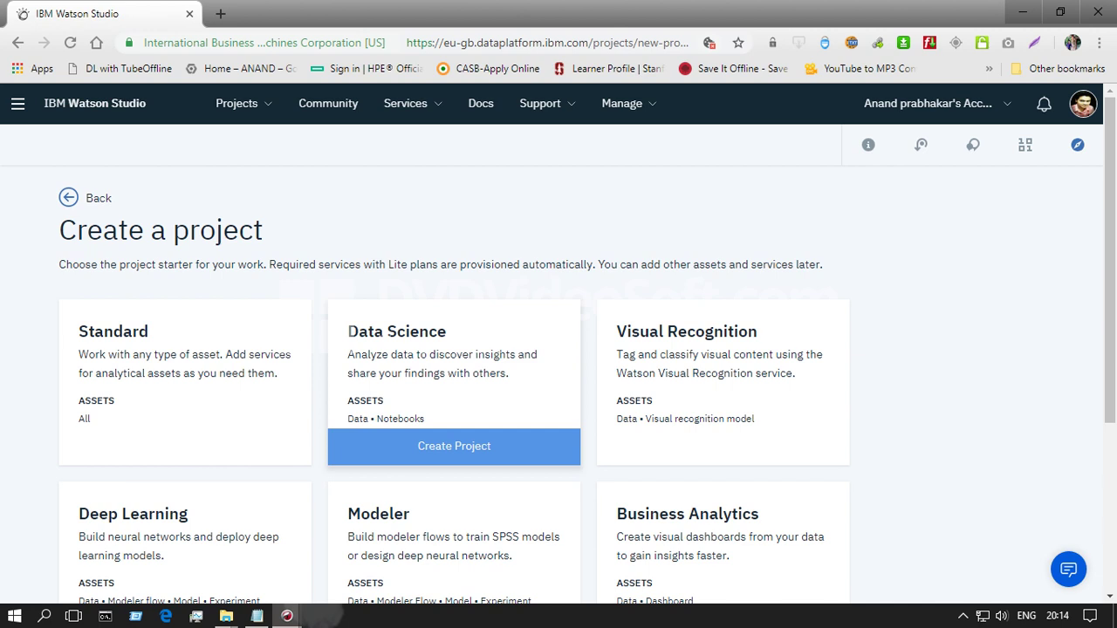
{"action": "left_click", "coordinate": [454, 446]}
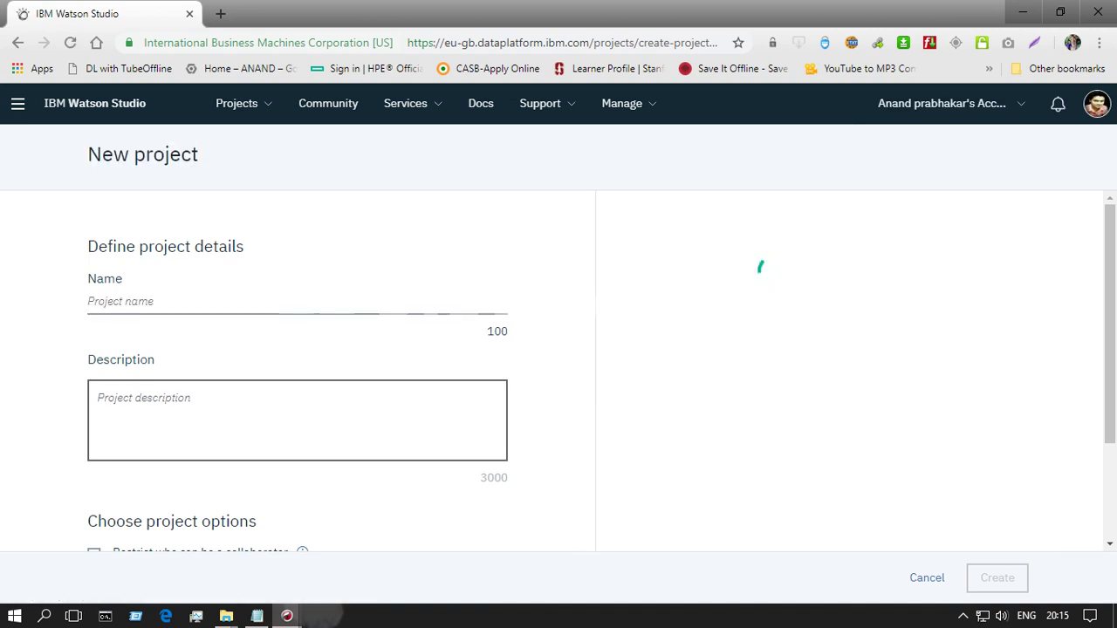
Name the project "Data science capstone project", leave the description empty and create it.
{"action": "left_click", "coordinate": [121, 301]}
{"action": "type", "text": "Da"}
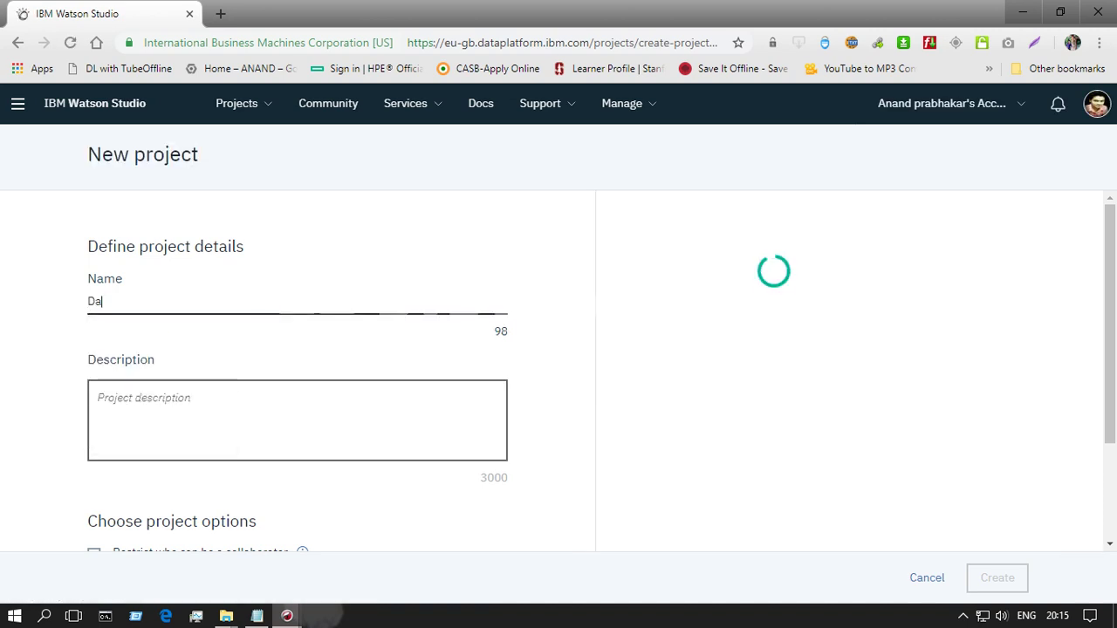
{"action": "type", "text": "ta scie"}
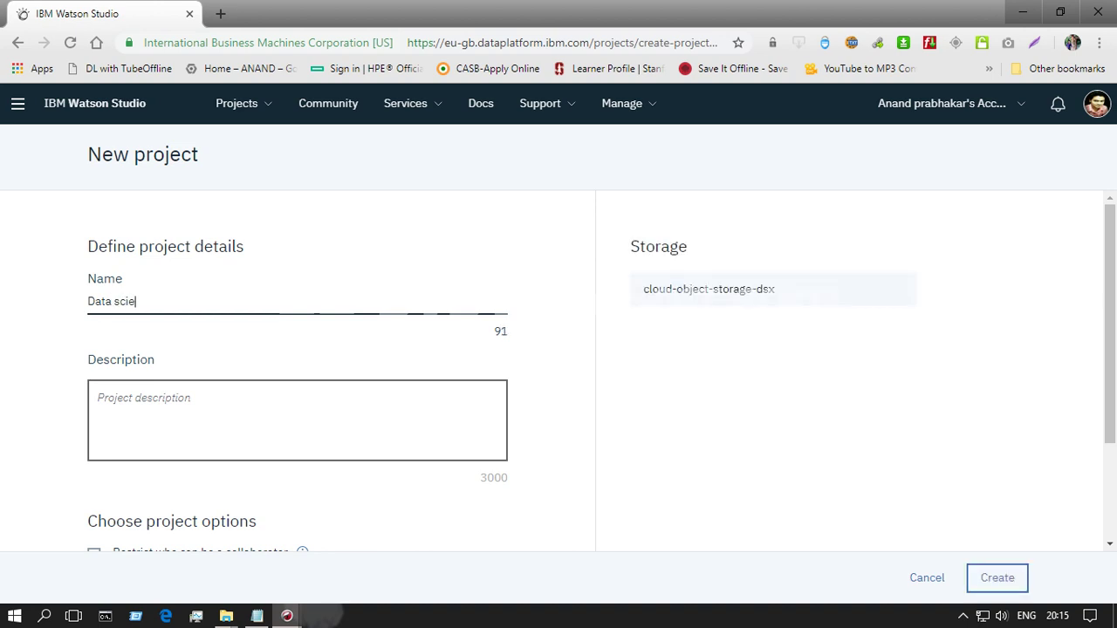
{"action": "type", "text": "nce caps"}
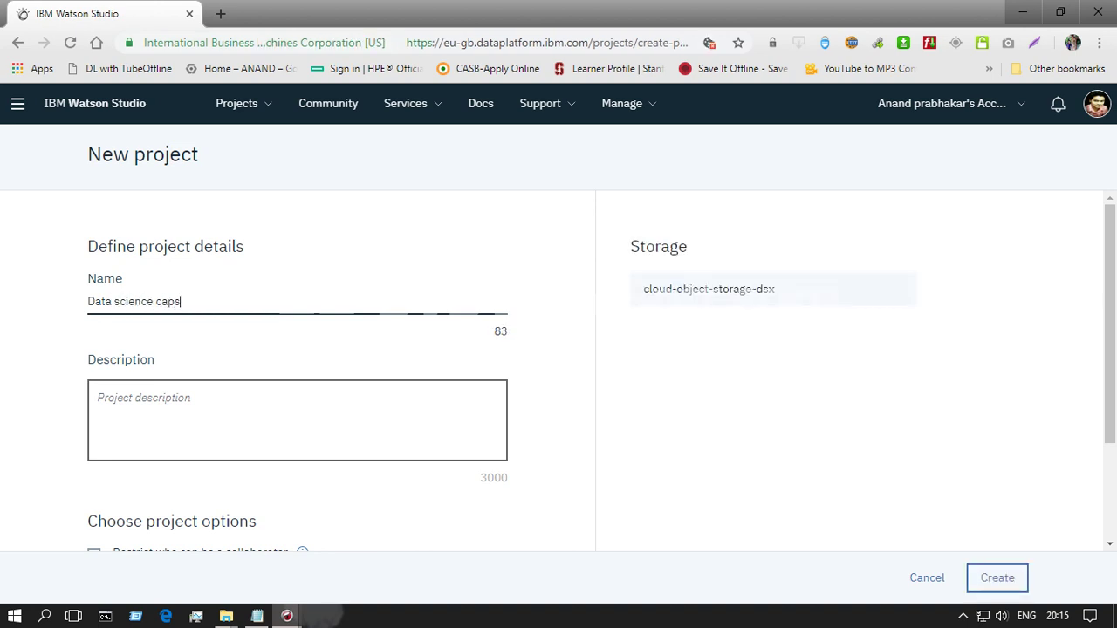
{"action": "type", "text": "tone project"}
{"action": "key", "text": "Tab"}
{"action": "scroll", "coordinate": [558, 375], "scroll_direction": "down", "scroll_amount": 2}
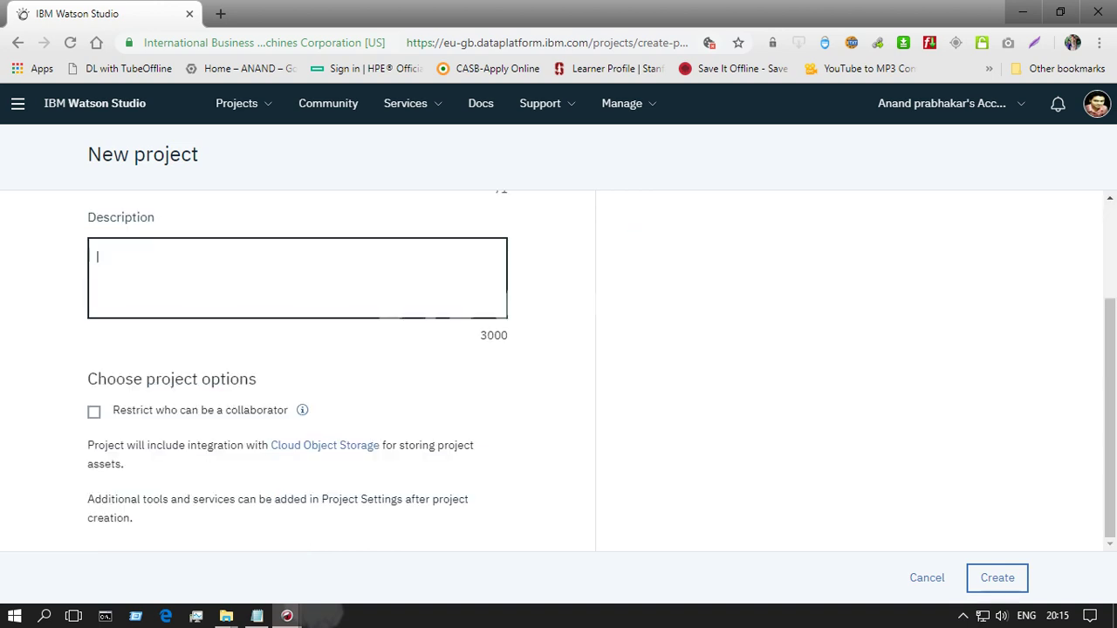
{"action": "left_click", "coordinate": [997, 577]}
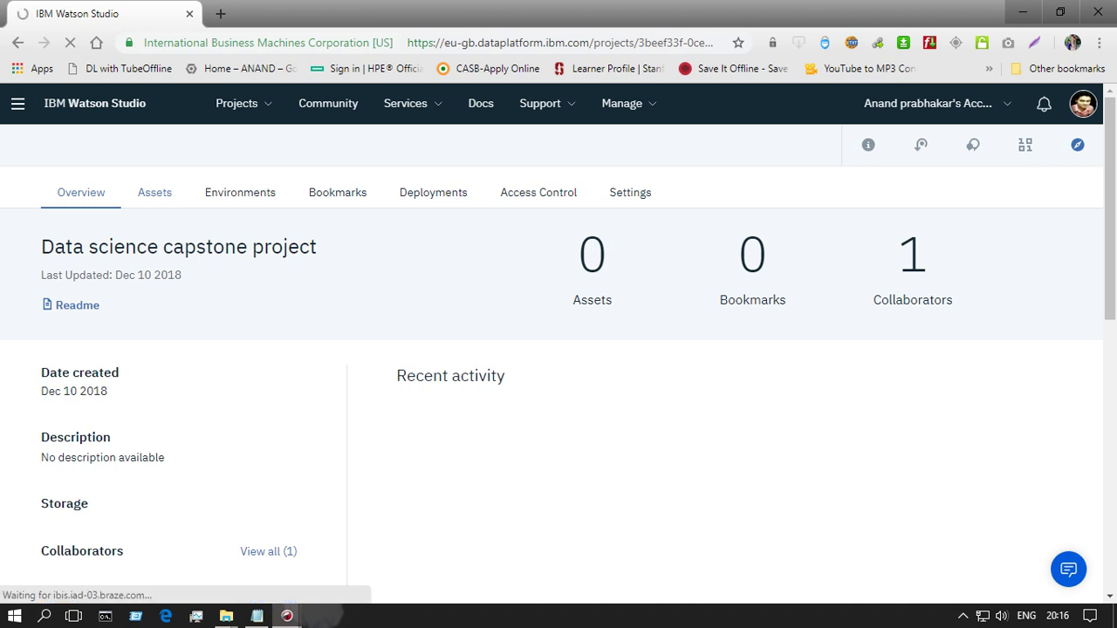
Add a new asset of the Notebook type to the capstone project.
{"action": "scroll", "coordinate": [552, 384], "scroll_direction": "down", "scroll_amount": 5}
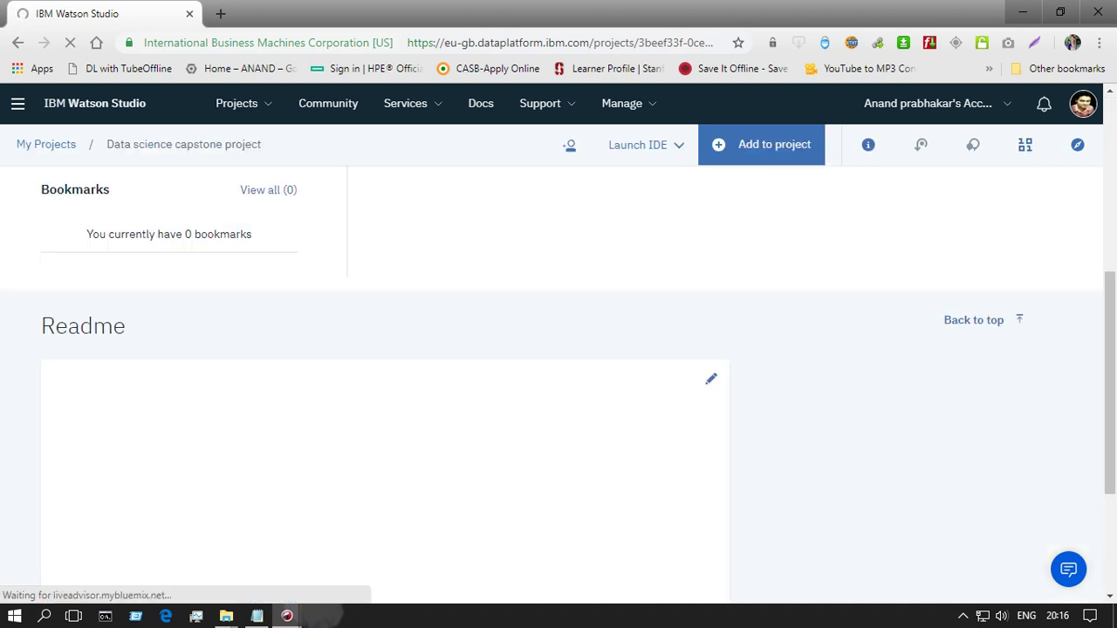
{"action": "scroll", "coordinate": [552, 384], "scroll_direction": "up", "scroll_amount": 4}
{"action": "left_click", "coordinate": [761, 144]}
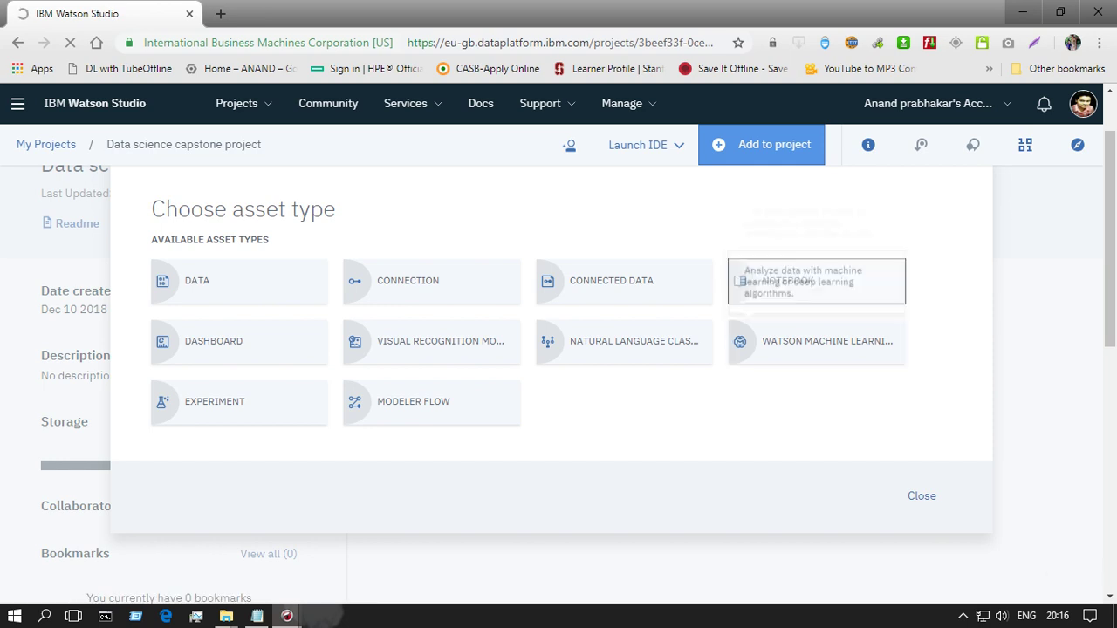
{"action": "left_click", "coordinate": [815, 281]}
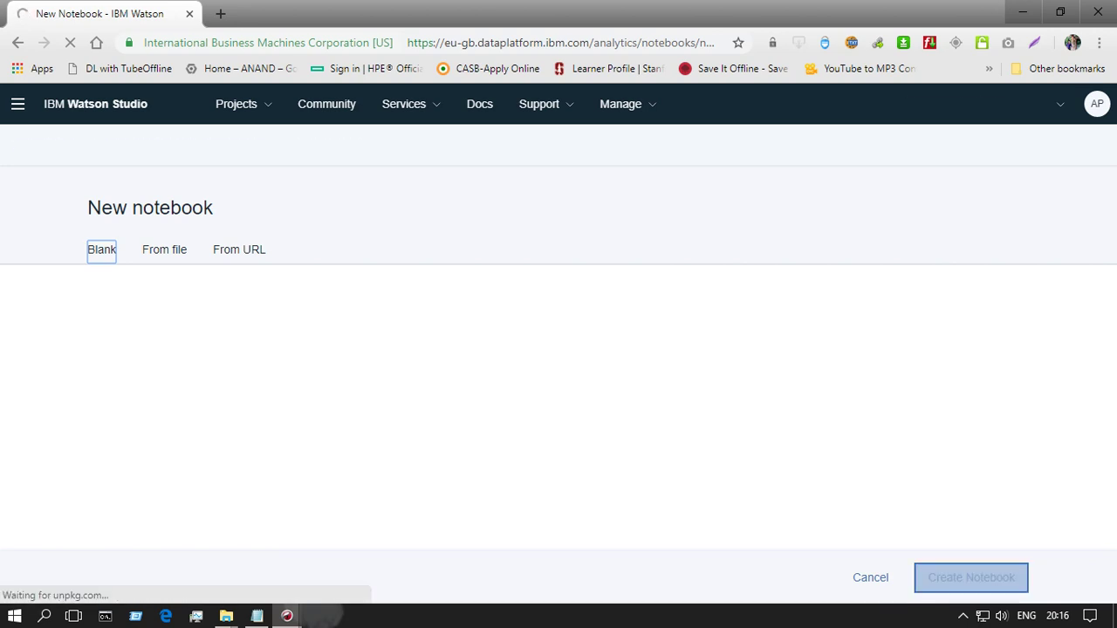
Name the blank notebook "Capstone-" followed by the author's full name in capitals.
{"action": "left_click", "coordinate": [156, 325]}
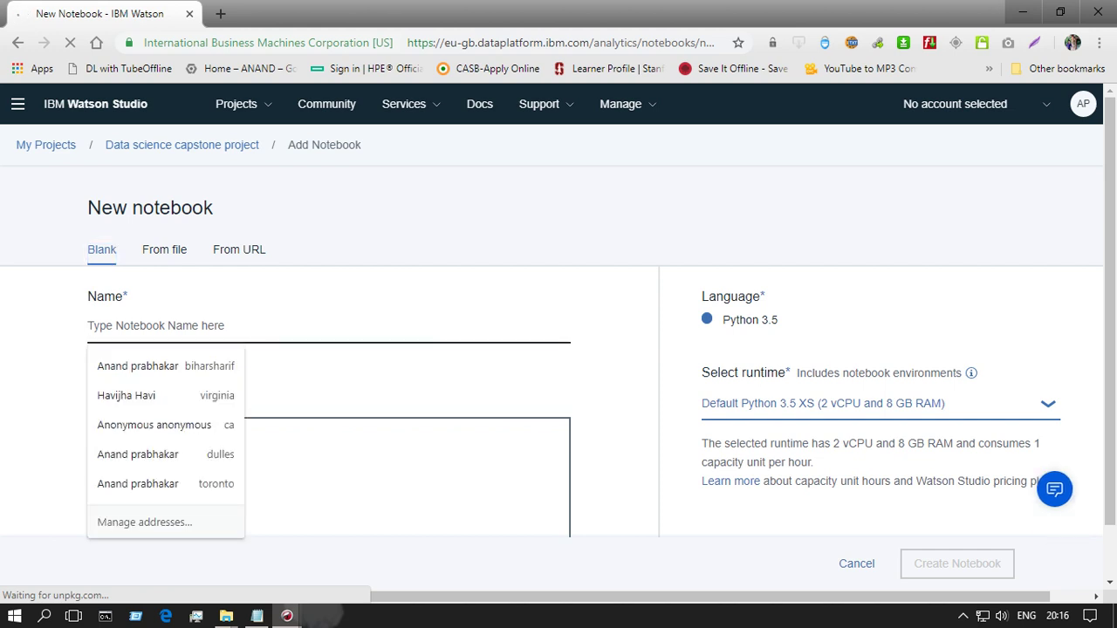
{"action": "type", "text": "Capstone-"}
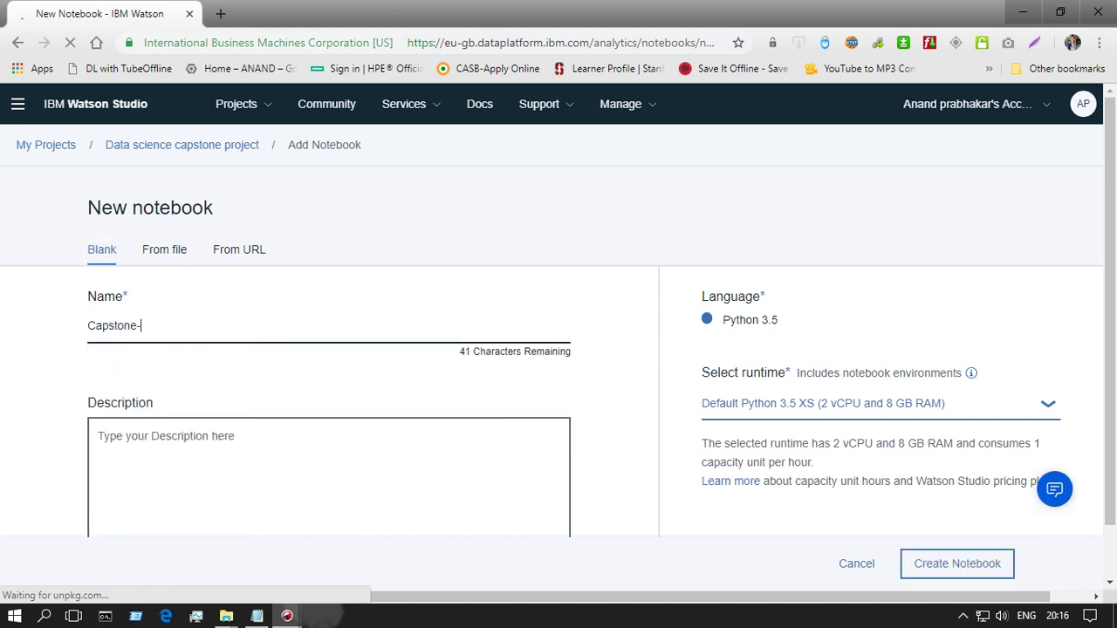
{"action": "type", "text": "ANAND"}
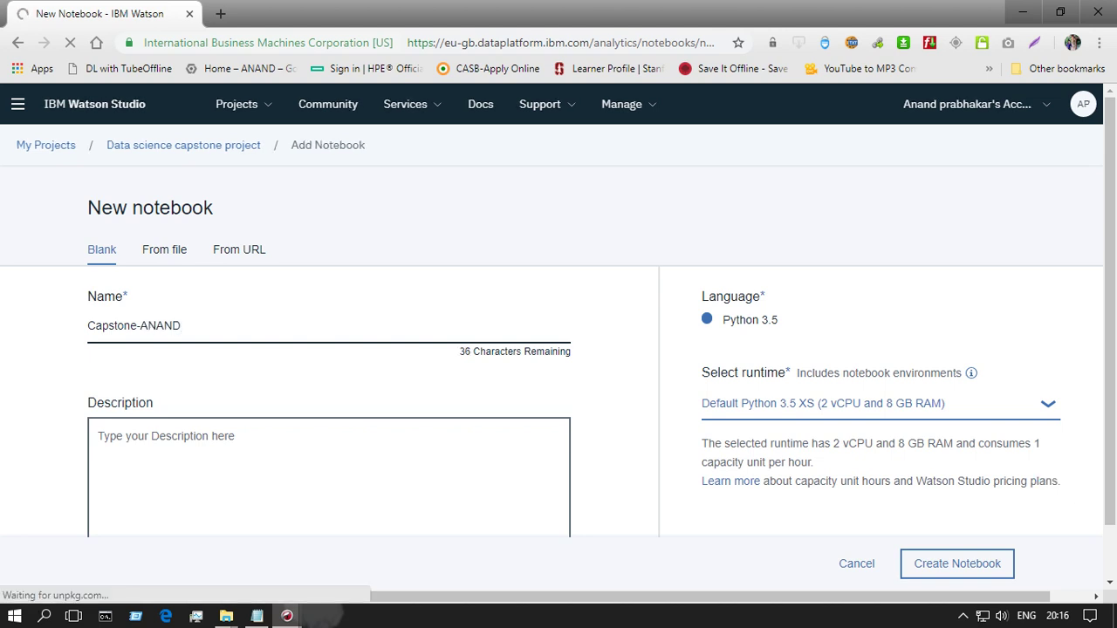
{"action": "type", "text": " PRABHAKAR"}
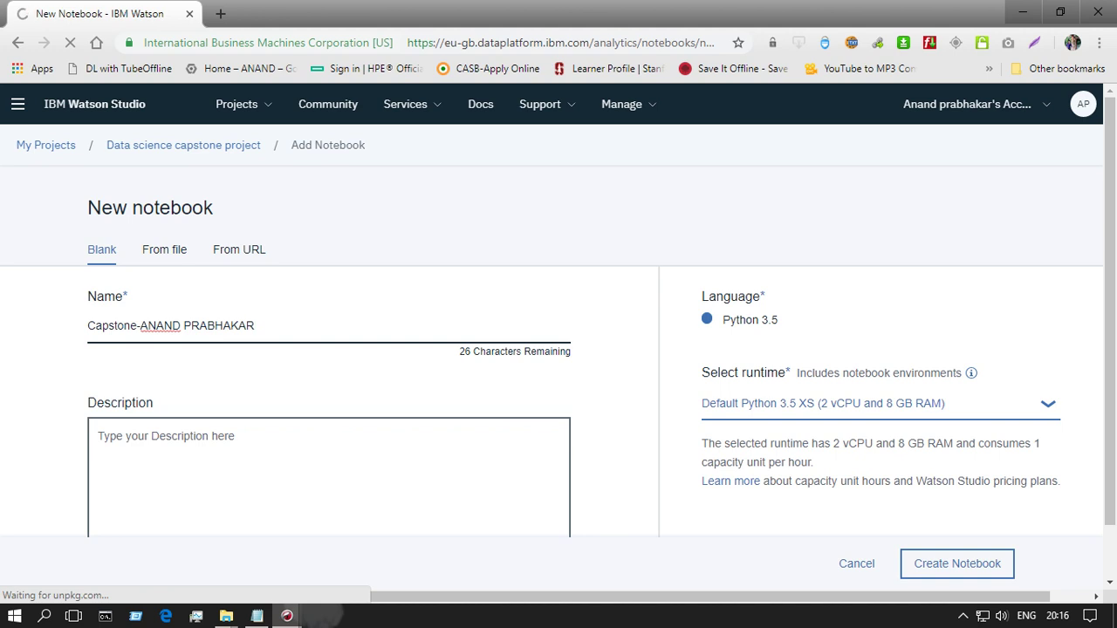
Set the notebook's runtime to Default Spark Python 3.5 XS and create the notebook.
{"action": "scroll", "coordinate": [558, 402], "scroll_direction": "down", "scroll_amount": 1}
{"action": "left_click", "coordinate": [880, 343]}
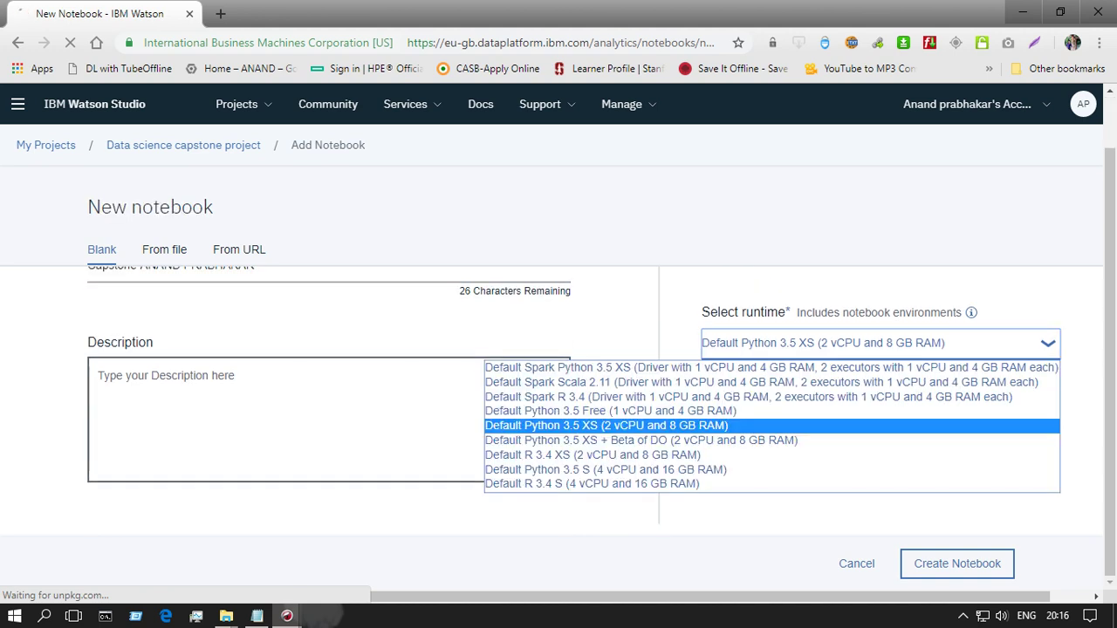
{"action": "key", "text": "Up"}
{"action": "key", "text": "Up"}
{"action": "key", "text": "Up"}
{"action": "key", "text": "Down"}
{"action": "key", "text": "Down"}
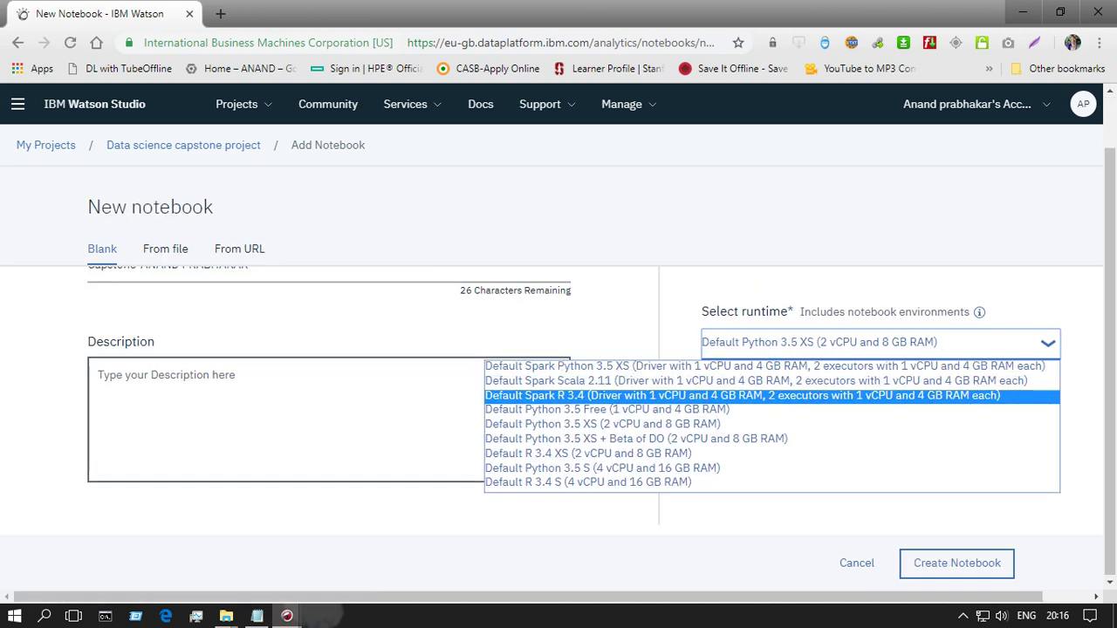
{"action": "key", "text": "Up"}
{"action": "key", "text": "Up"}
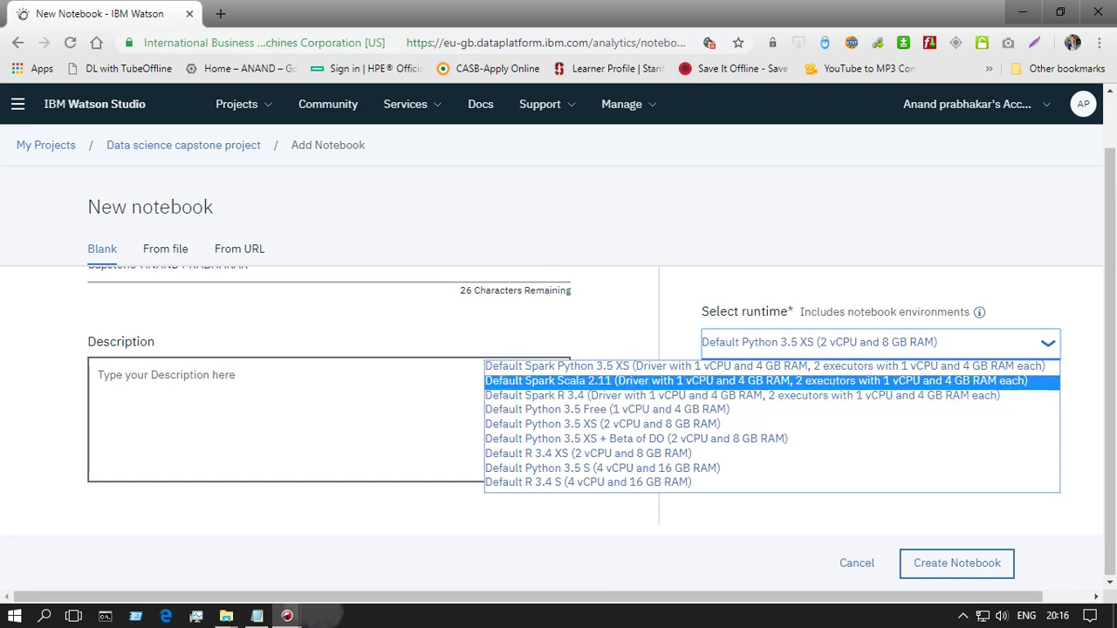
{"action": "key", "text": "Down"}
{"action": "key", "text": "Up"}
{"action": "key", "text": "Up"}
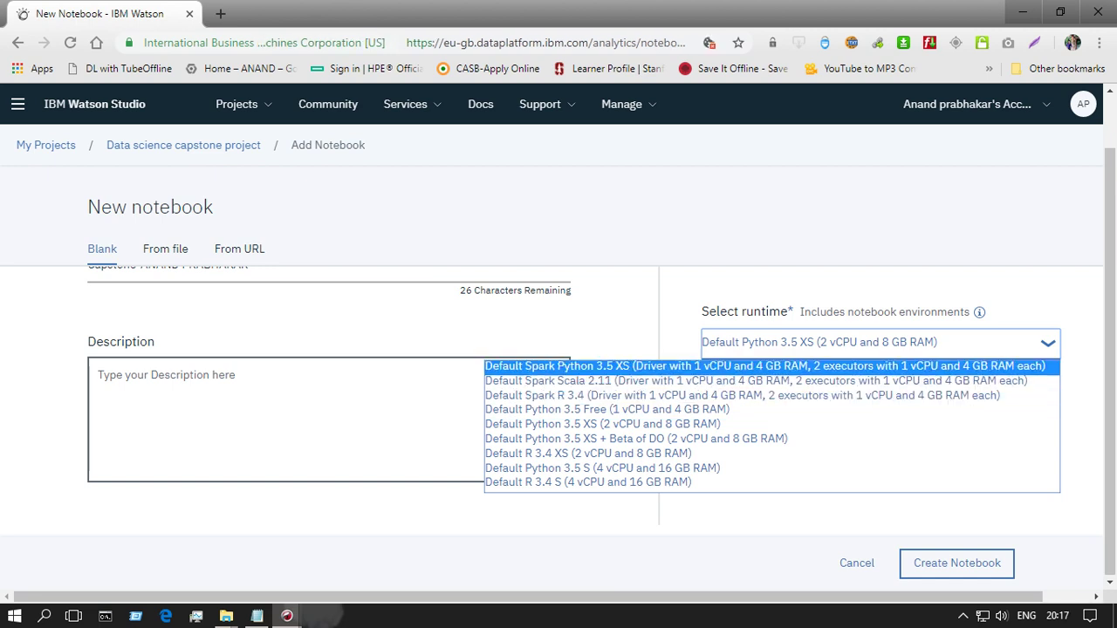
{"action": "key", "text": "Return"}
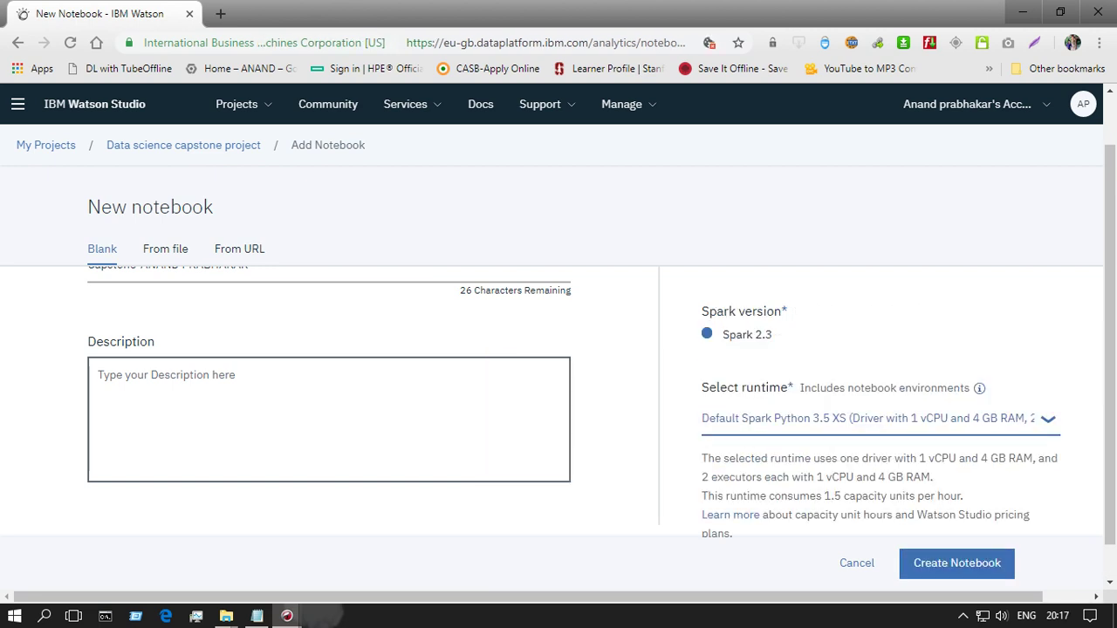
{"action": "left_click", "coordinate": [956, 563]}
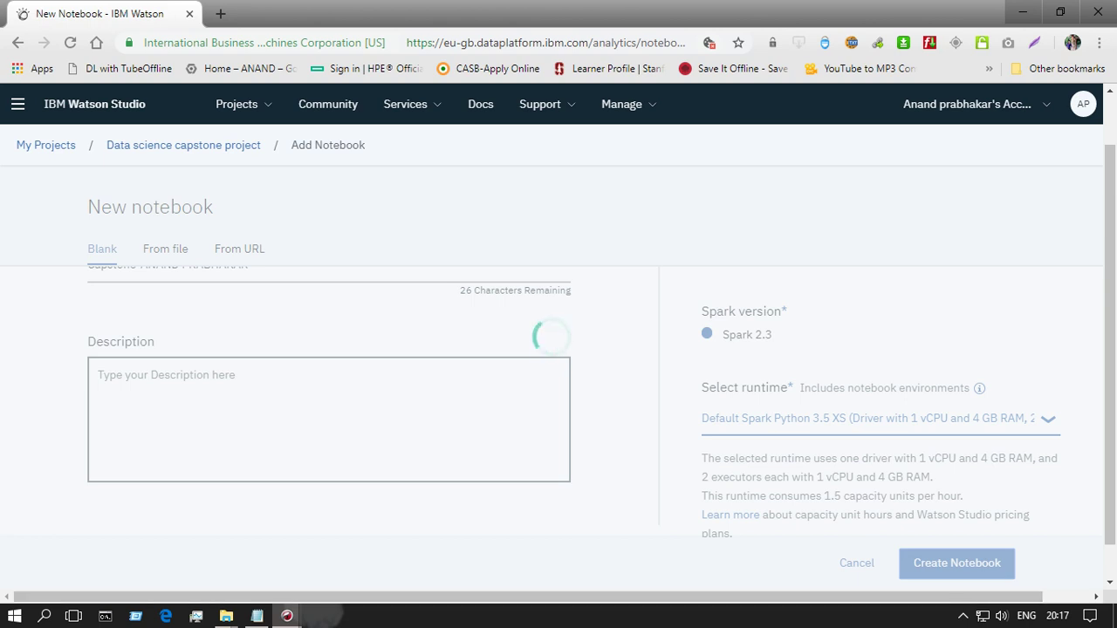
Switch to the open Notepad note and add a new last line beginning "We created a pro".
{"action": "left_click", "coordinate": [257, 616]}
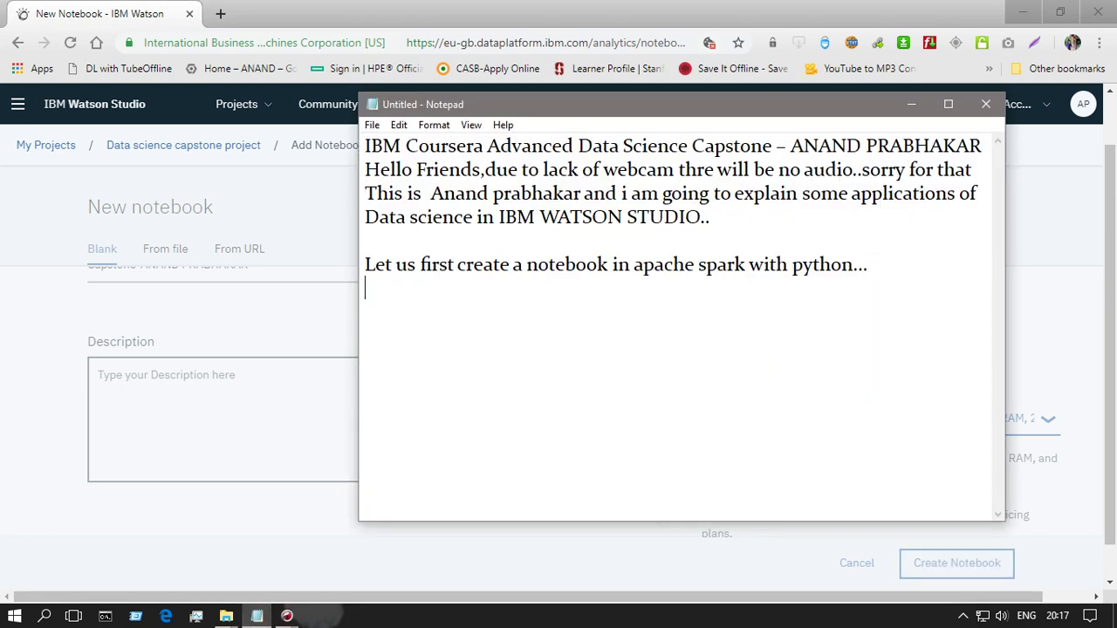
{"action": "key", "text": "Return"}
{"action": "type", "text": "We created a"}
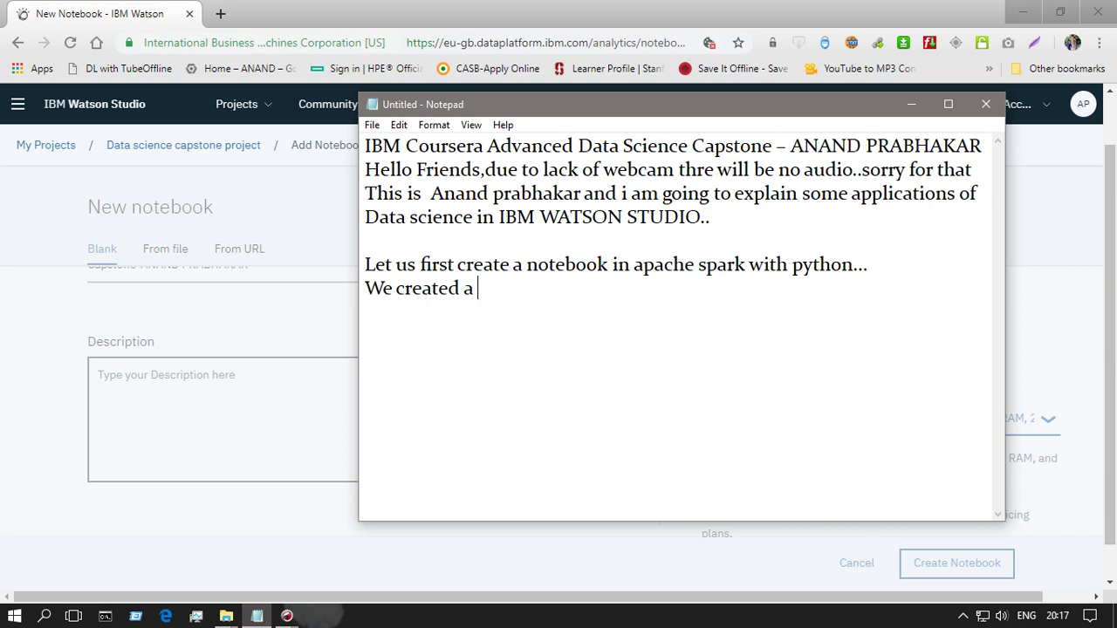
{"action": "type", "text": " pro"}
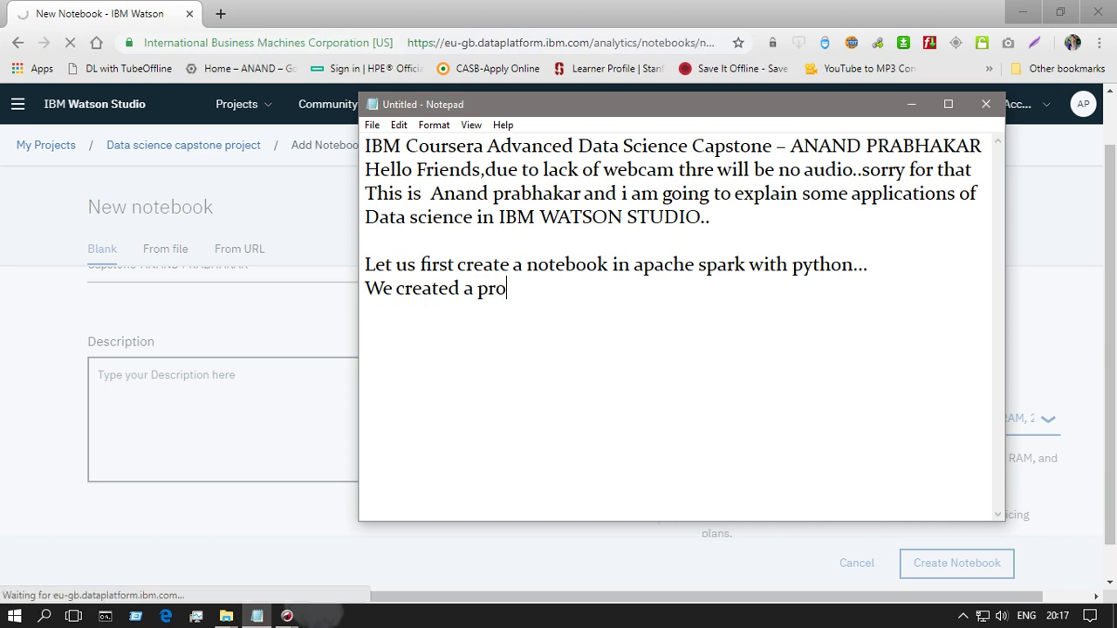